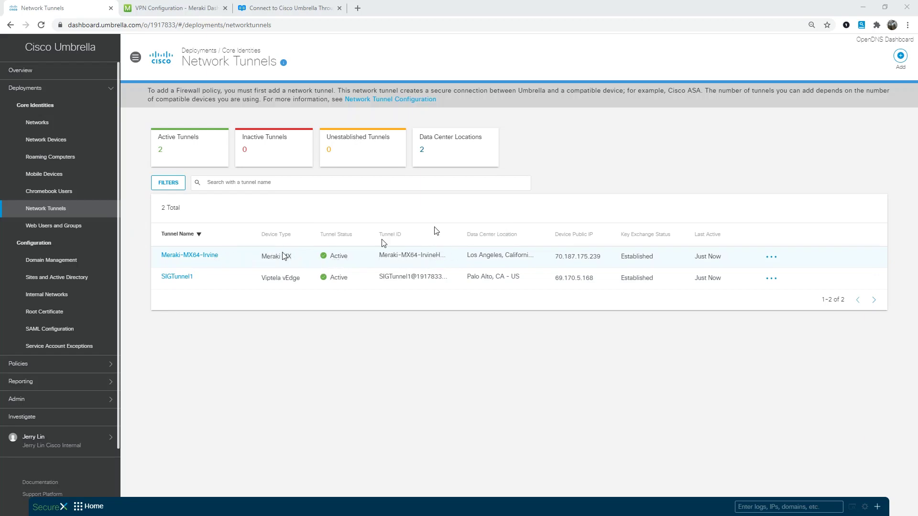
# Add a new network tunnel named TestSIG2 with device type Meraki MX and save it
pyautogui.click(901, 57)
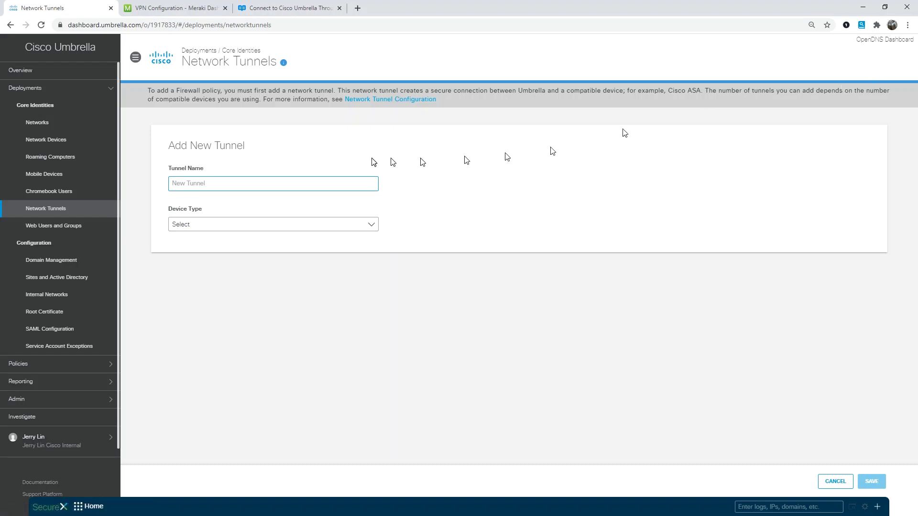
pyautogui.click(200, 182)
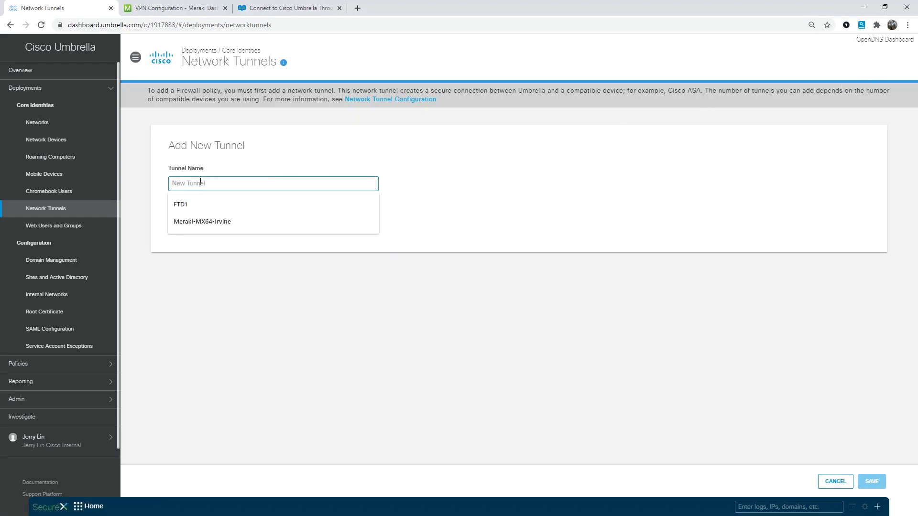
pyautogui.write('TEst')
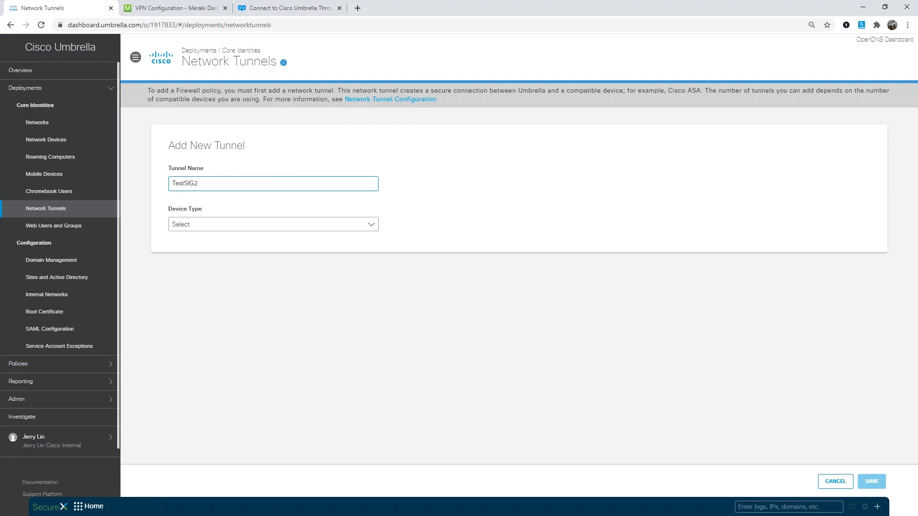
pyautogui.click(213, 228)
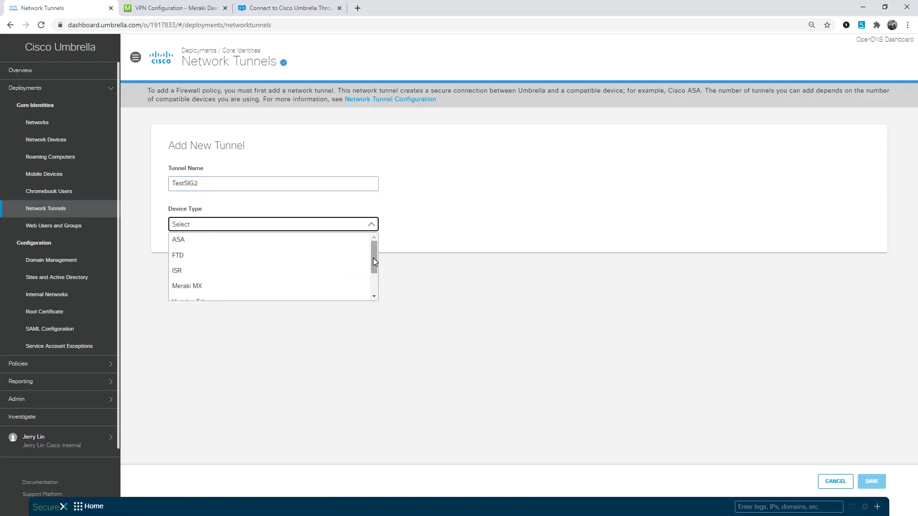
pyautogui.moveTo(375, 256); pyautogui.dragTo(374, 265)
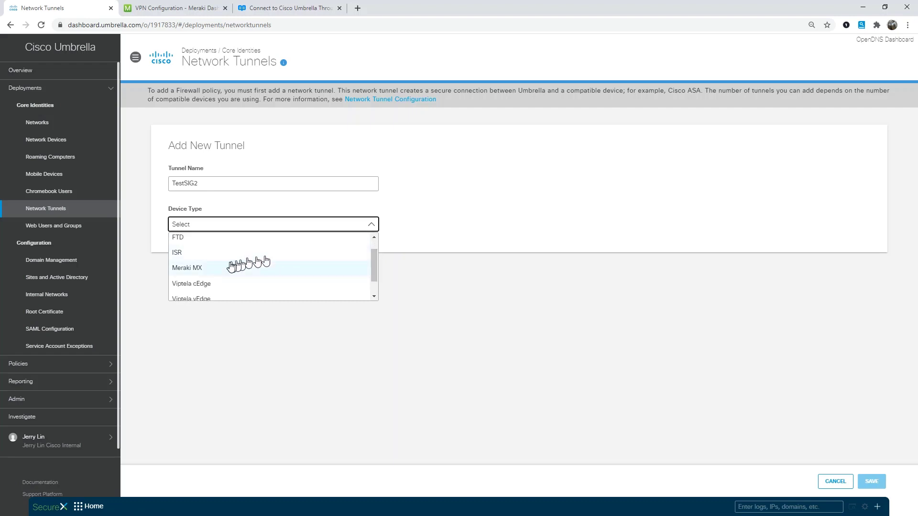
pyautogui.click(216, 271)
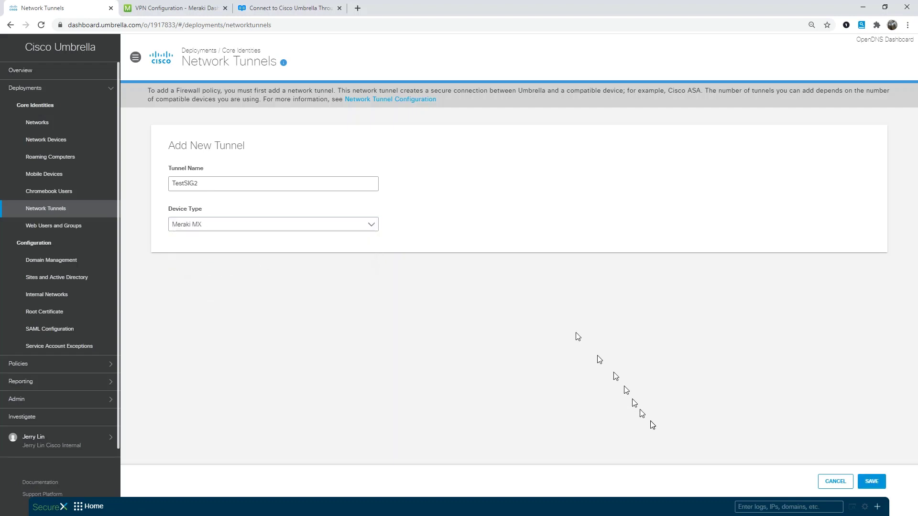
pyautogui.click(870, 481)
# Cancel the Set Tunnel ID and Passphrase dialog without entering a tunnel ID or passphrase
pyautogui.click(358, 127)
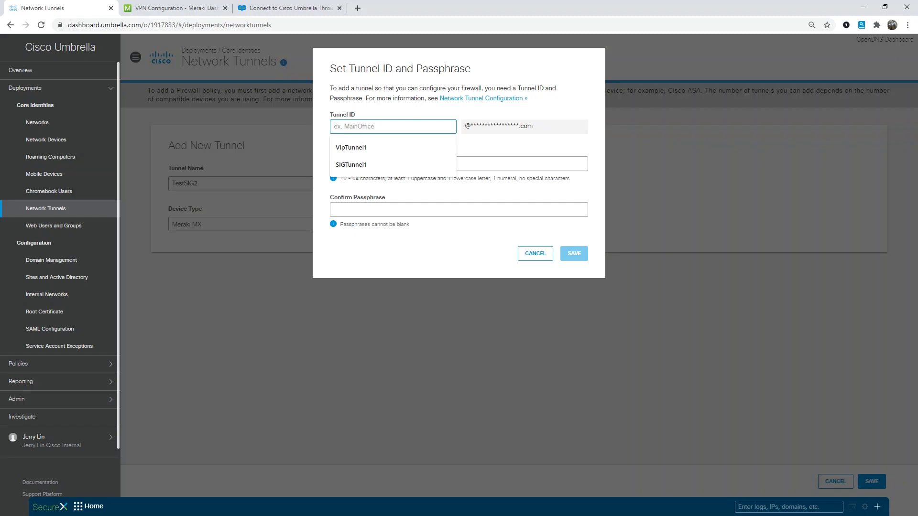
pyautogui.click(450, 109)
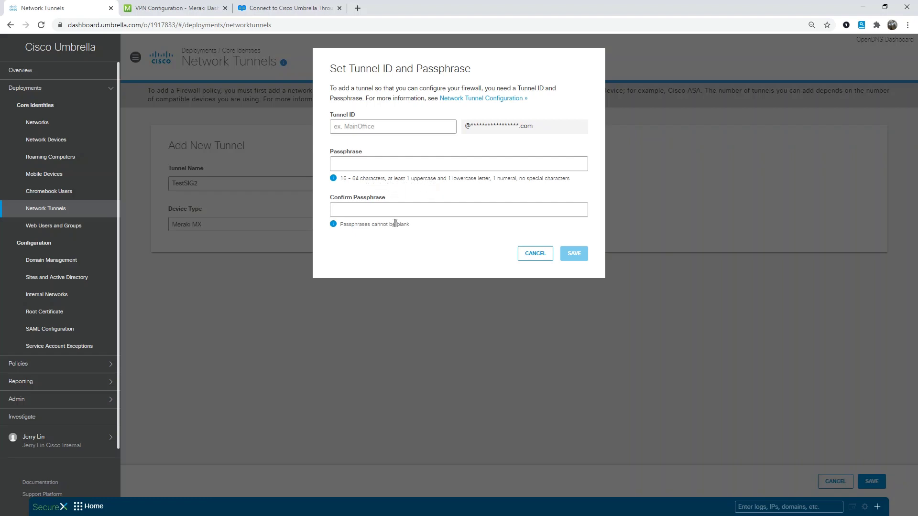
pyautogui.click(537, 255)
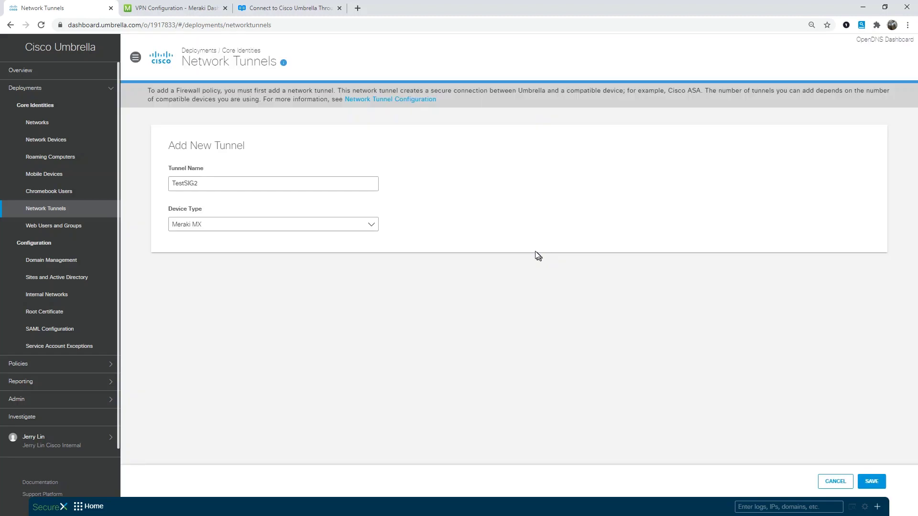
# Discard the TestSIG2 tunnel, then view Meraki-MX64-Irvine's edit page and leave it unchanged
pyautogui.click(840, 485)
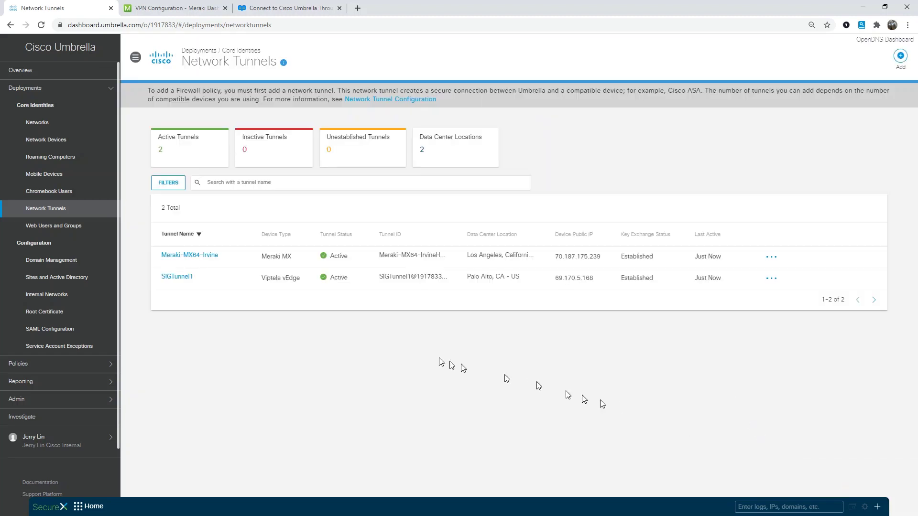
pyautogui.click(772, 257)
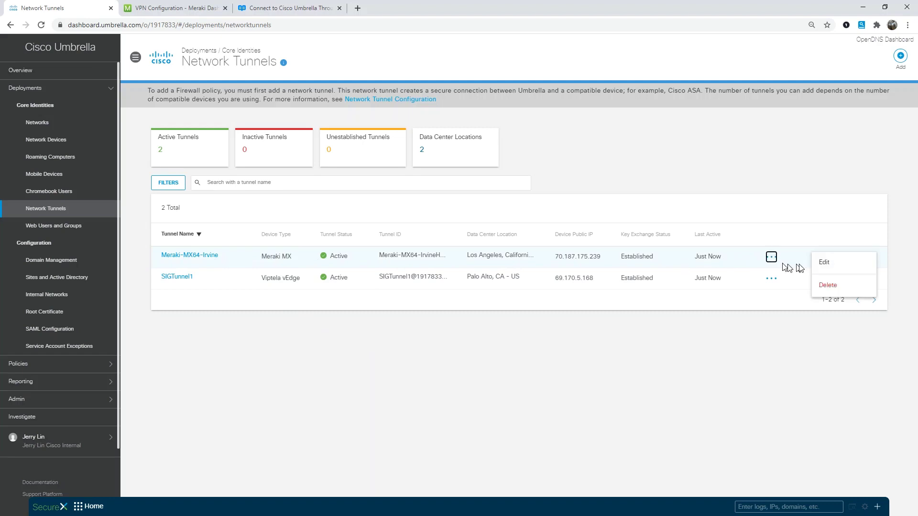
pyautogui.click(823, 266)
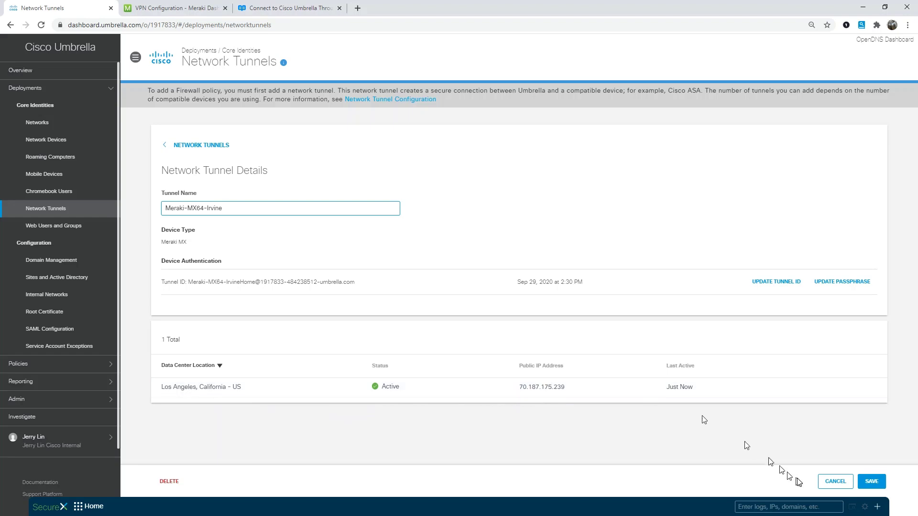
pyautogui.click(835, 482)
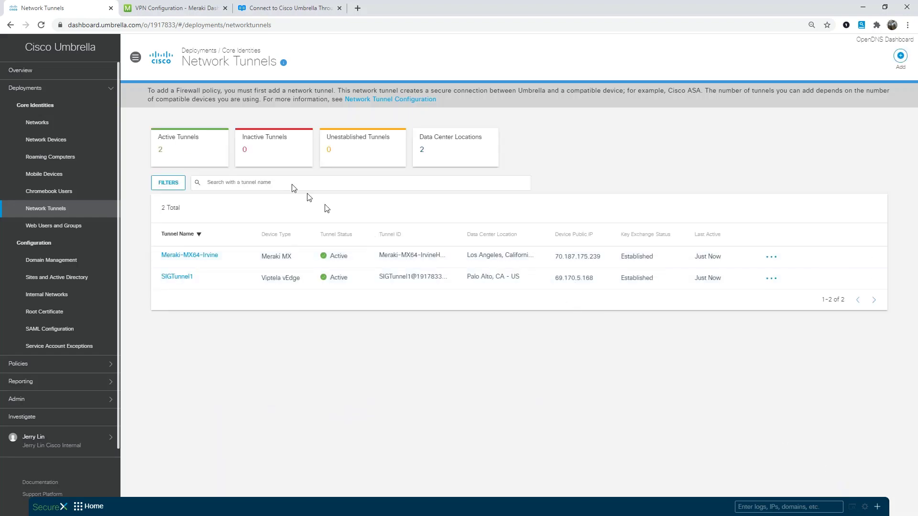
# Bring up Meraki's Site-to-site VPN page and scroll down to the SIG-1 non-Meraki peer
pyautogui.click(185, 11)
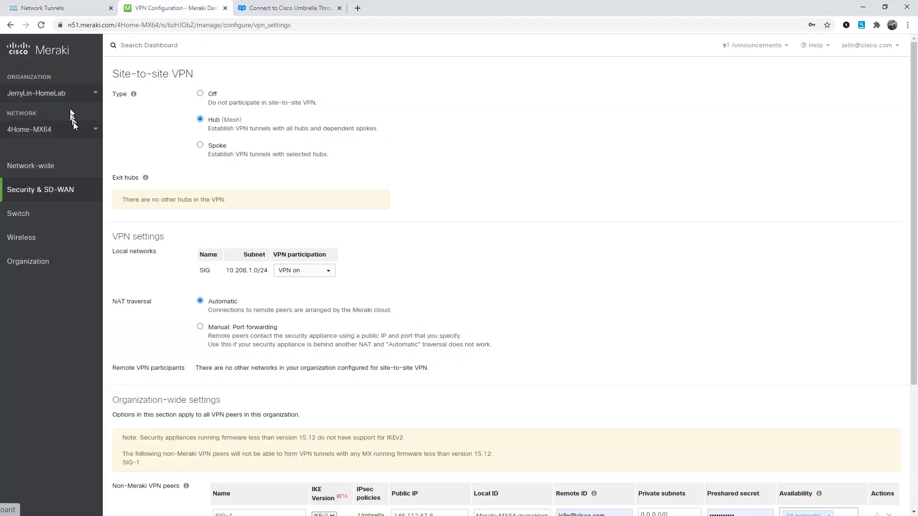
pyautogui.moveTo(27, 192)
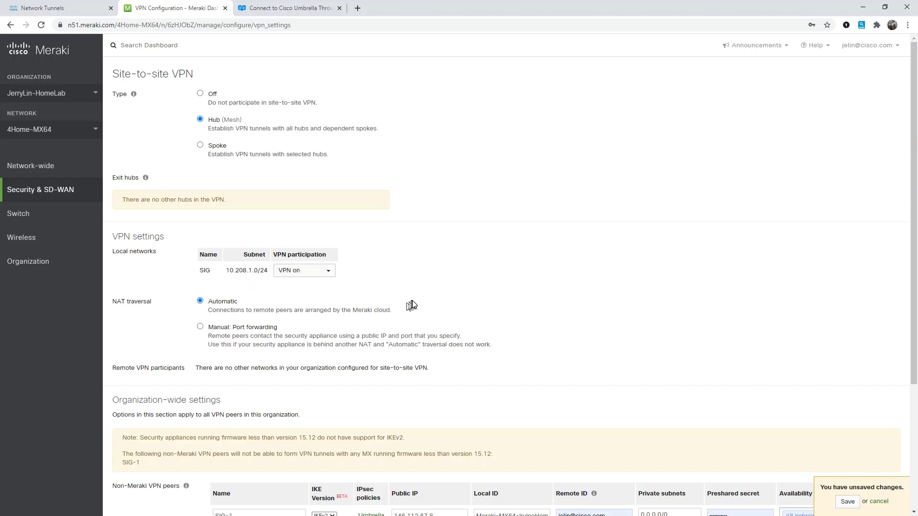
pyautogui.scroll(-3, 413, 305)
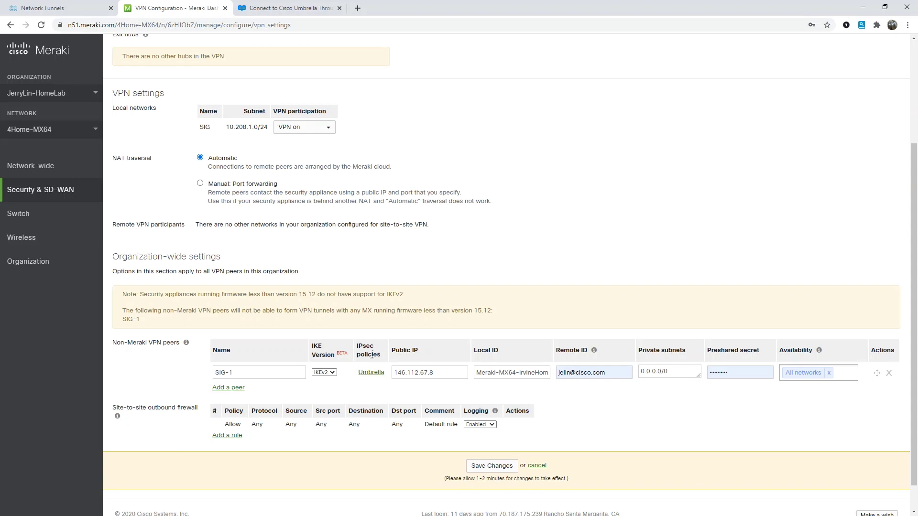
pyautogui.click(372, 373)
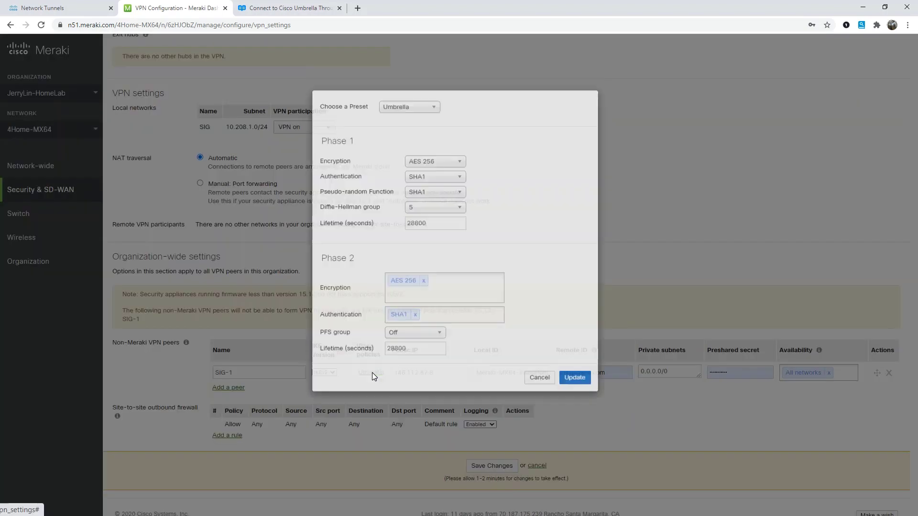
pyautogui.click(432, 147)
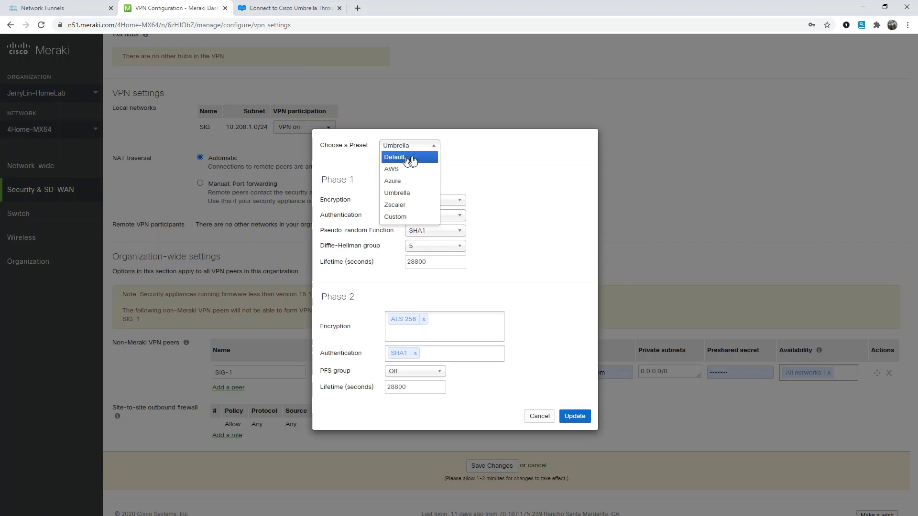
pyautogui.click(411, 193)
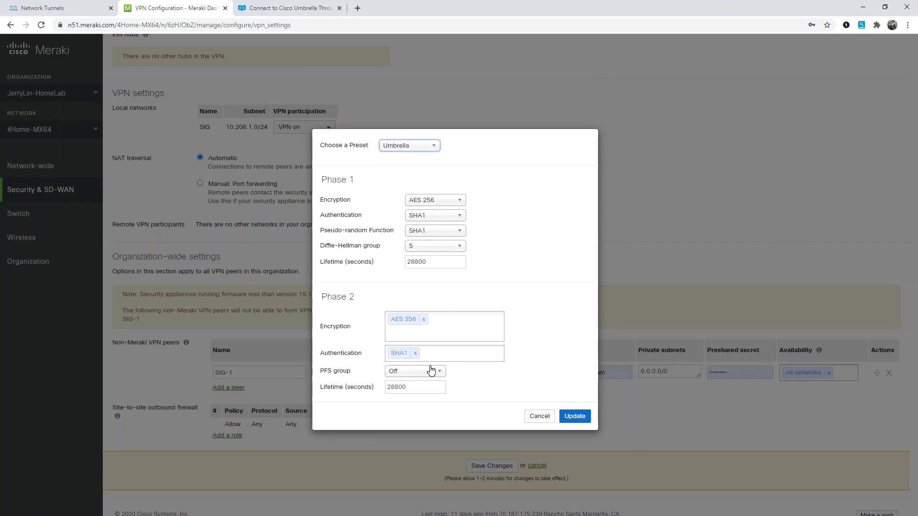
pyautogui.click(540, 417)
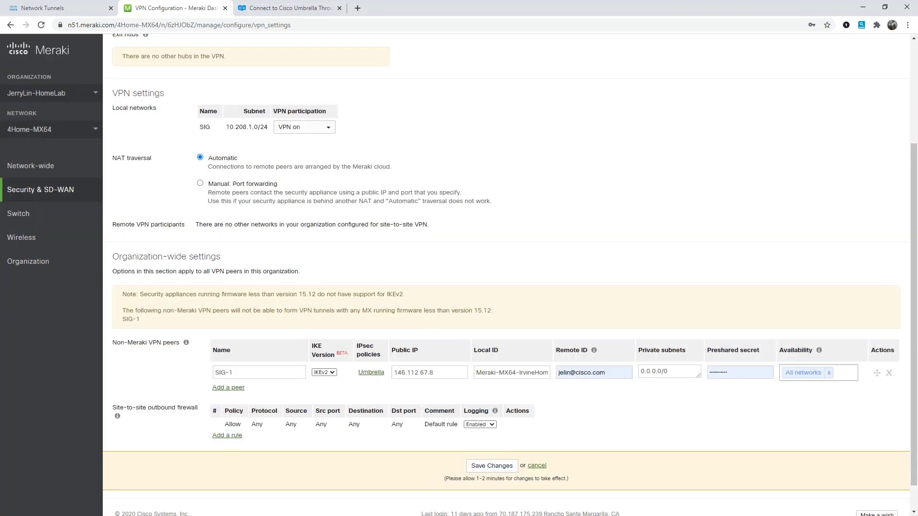
# Compare SIG-1's public IP 146.112.67.8 and Local ID against the Umbrella tunnels list
pyautogui.doubleClick(435, 374)
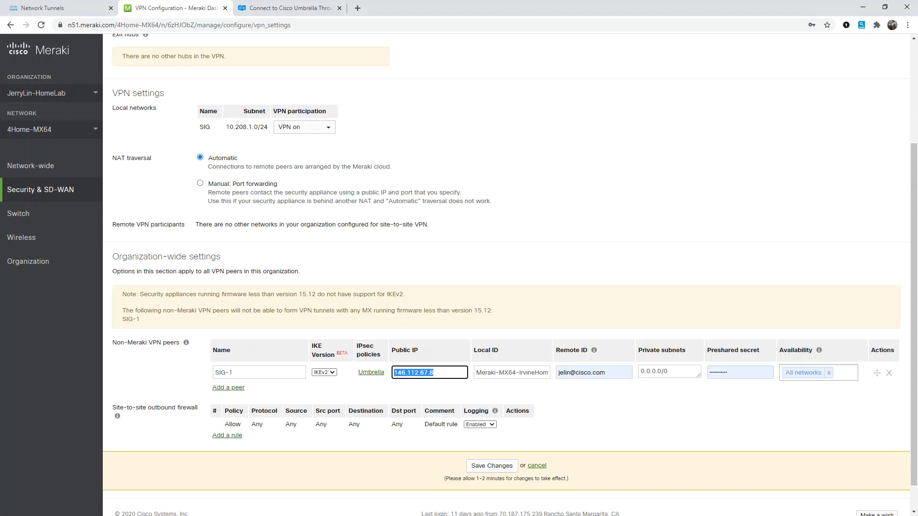
pyautogui.click(442, 373)
pyautogui.moveTo(491, 373); pyautogui.dragTo(535, 374)
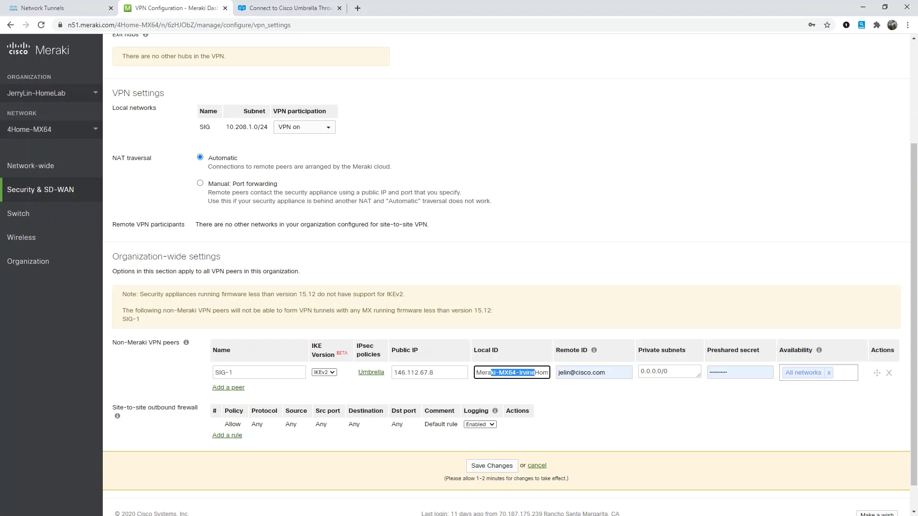
pyautogui.click(62, 9)
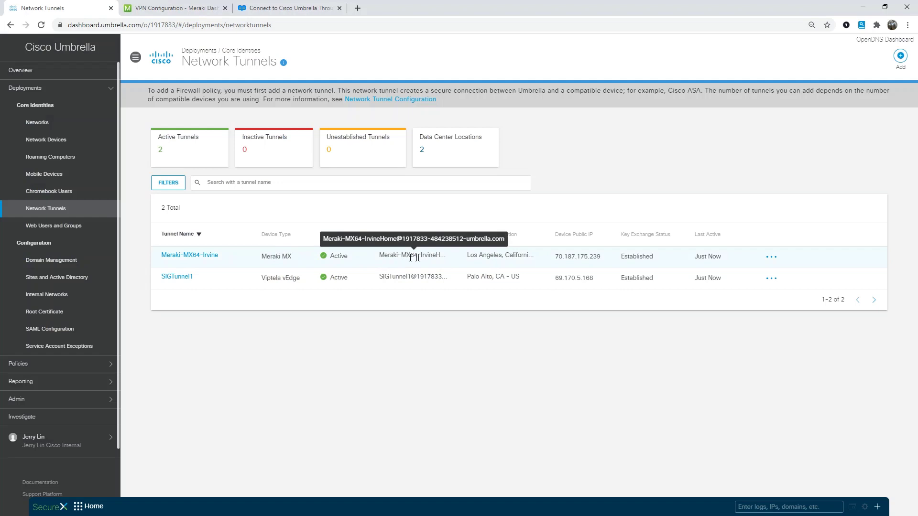
pyautogui.click(215, 9)
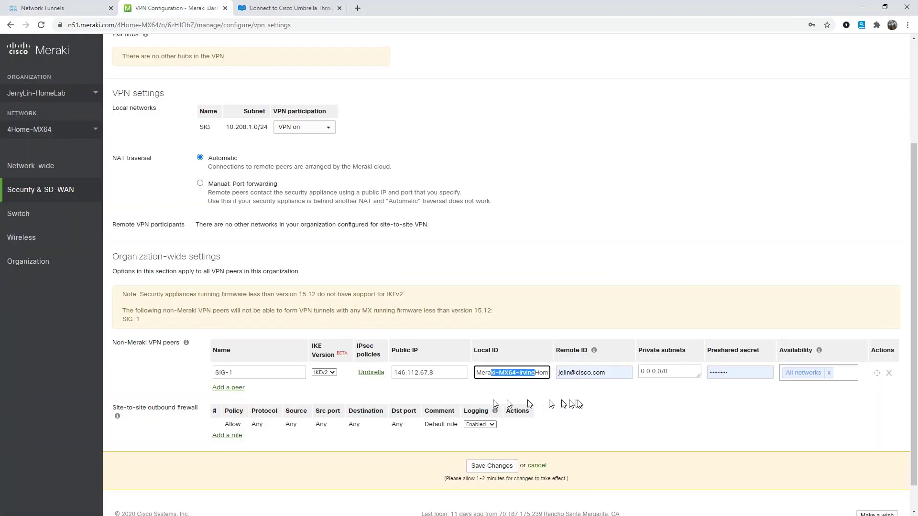
# Clear the SIG-1 peer's Remote ID field so it is empty
pyautogui.tripleClick(621, 375)
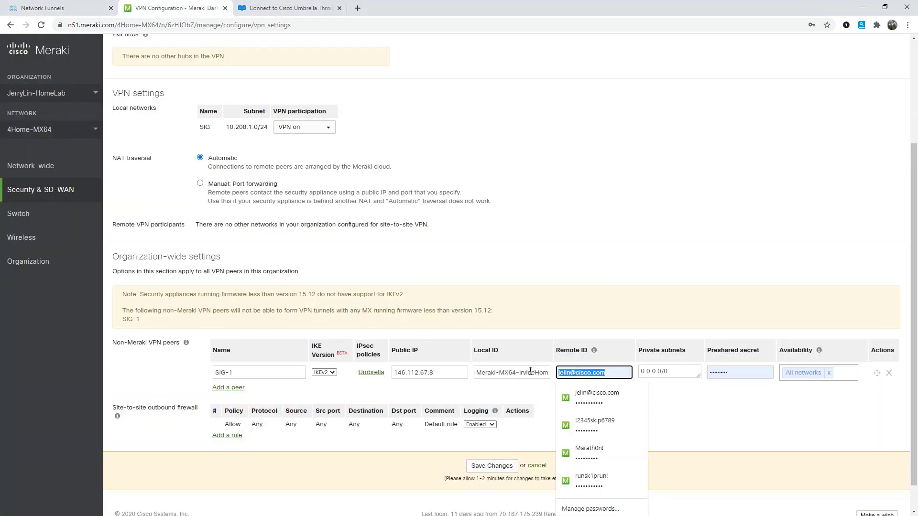
pyautogui.press('BackSpace')
pyautogui.click(712, 428)
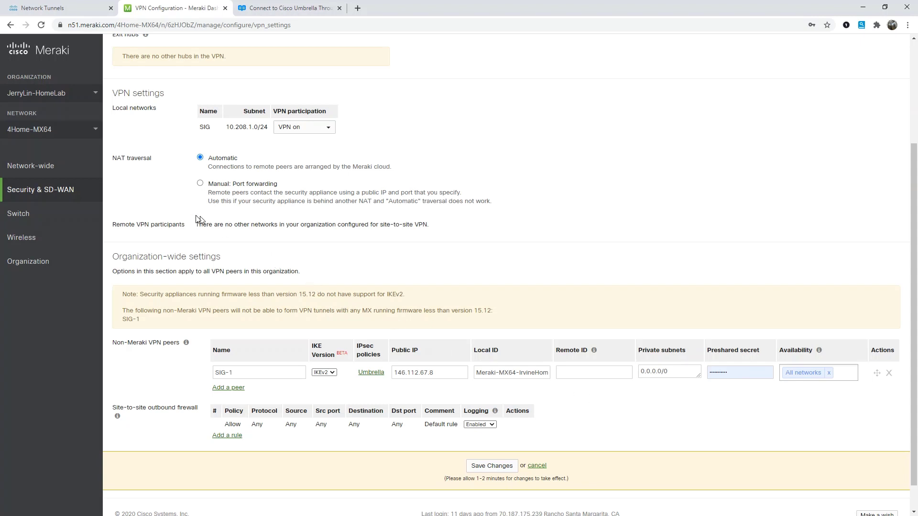
# Leave the VPN settings without saving and go to the Meraki VPN status page
pyautogui.moveTo(41, 190)
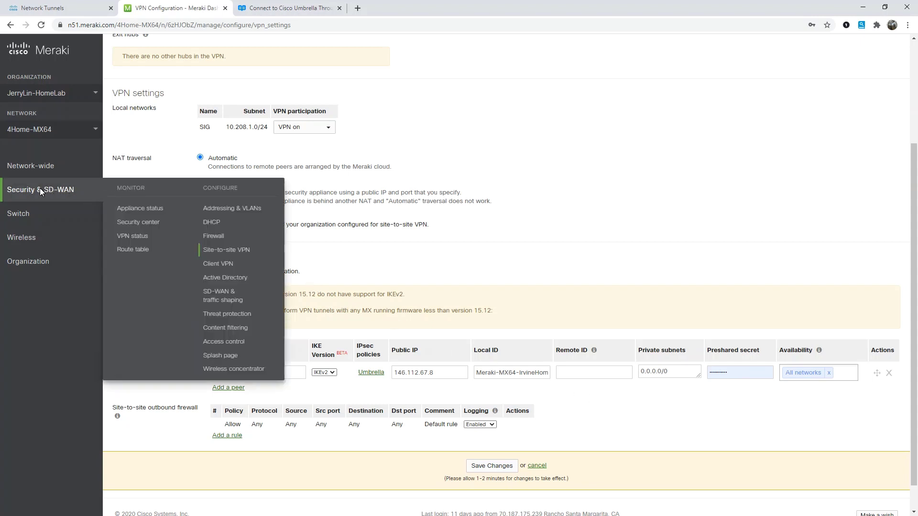
pyautogui.click(137, 237)
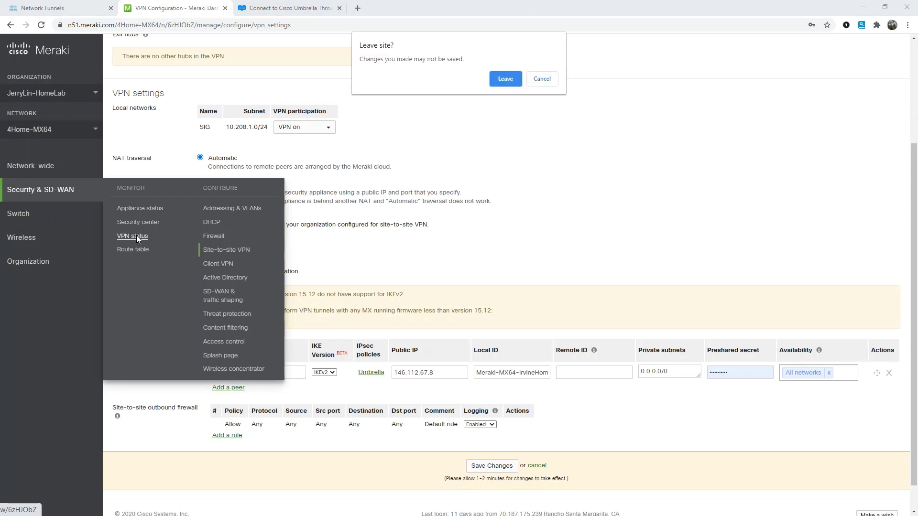
pyautogui.click(505, 80)
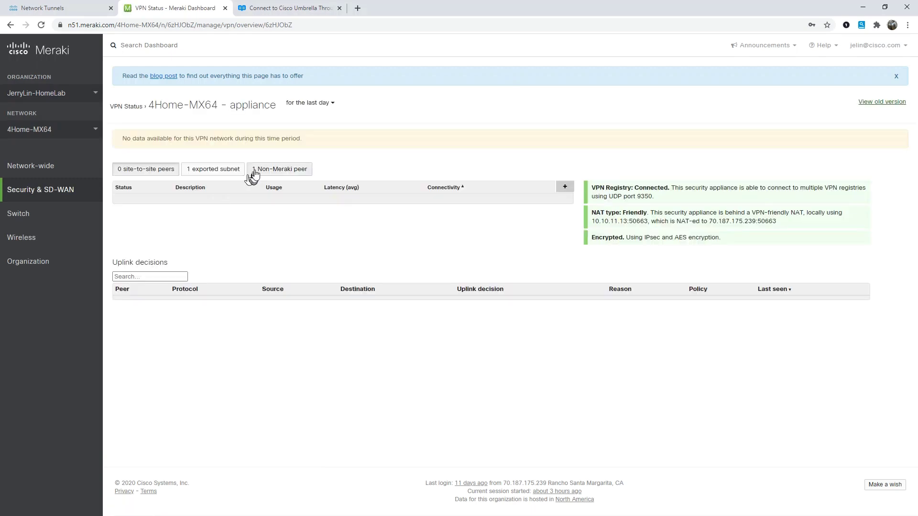
# Check the non-Meraki peer's status, then position Command Prompt over Umbrella's tunnels list
pyautogui.click(281, 172)
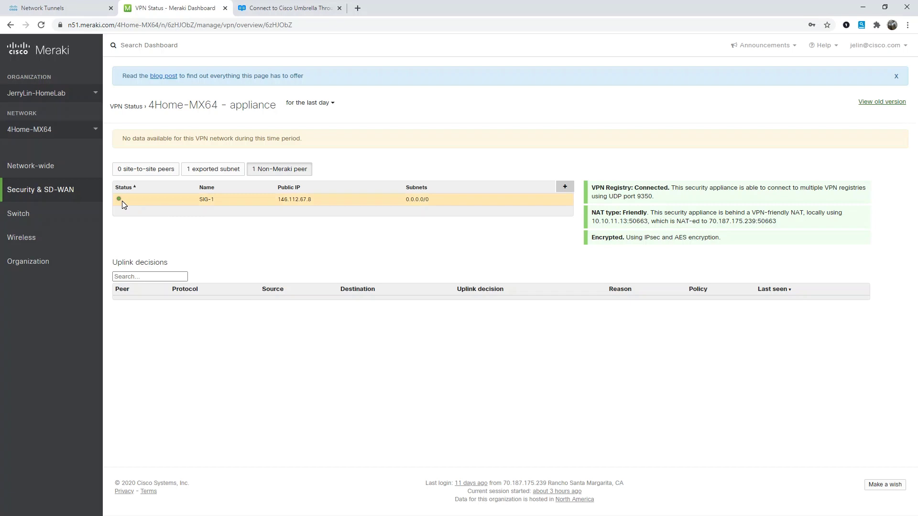
pyautogui.click(62, 10)
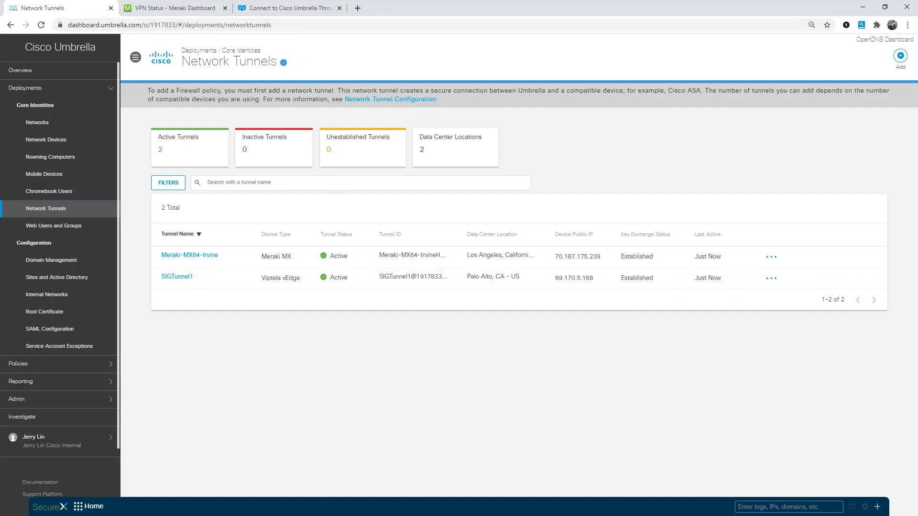
pyautogui.moveTo(354, 369); pyautogui.dragTo(478, 156)
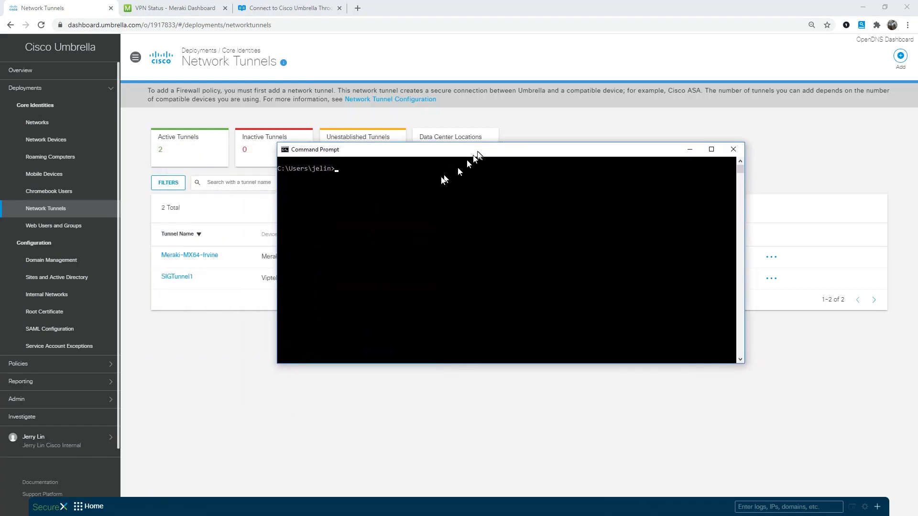
# Run ipconfig to look up the PC's IP address
pyautogui.click(416, 191)
pyautogui.write('ipconfig')
pyautogui.press('Return')
pyautogui.scroll(4, 480, 235)
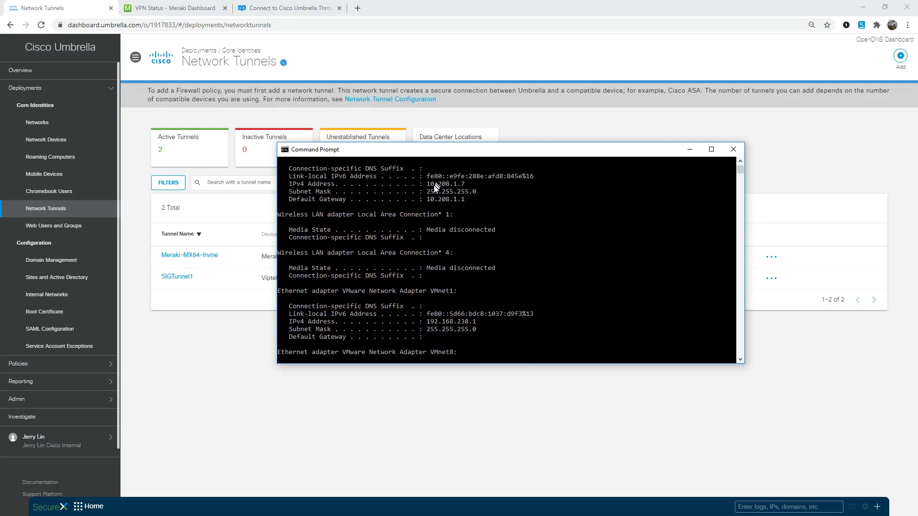
pyautogui.moveTo(430, 185); pyautogui.dragTo(469, 186)
pyautogui.scroll(-4, 541, 326)
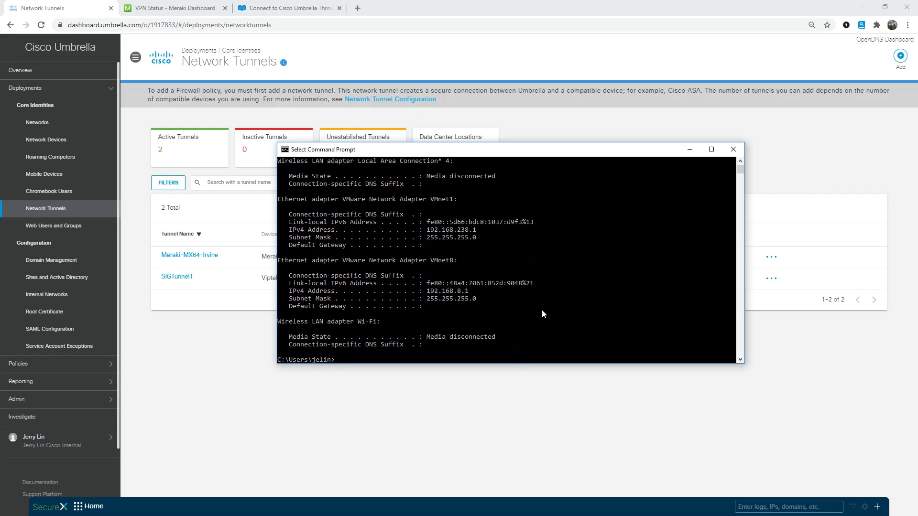
# Ping 68.105.28.11 until it times out, then ping 8.8.8.8 successfully
pyautogui.write('ping 68.105.28.11')
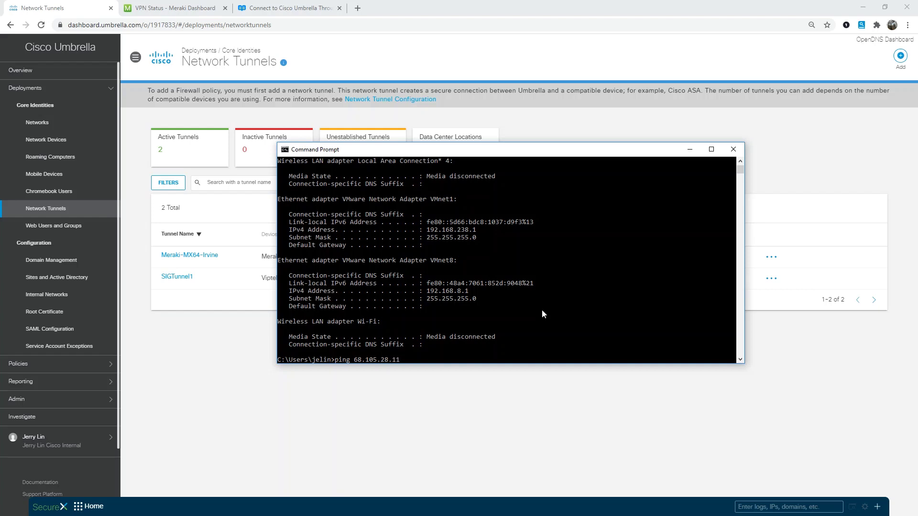
pyautogui.press('Return')
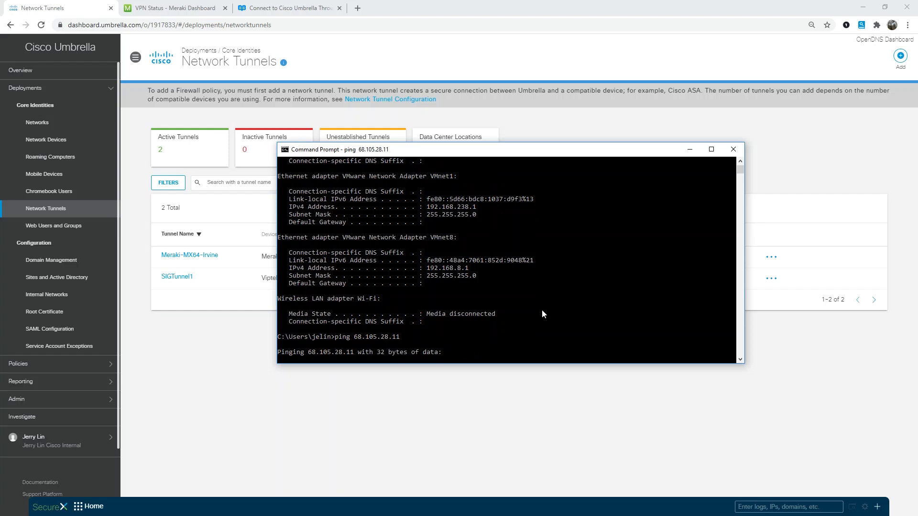
pyautogui.hotkey('ctrl', 'c')
pyautogui.press('Up')
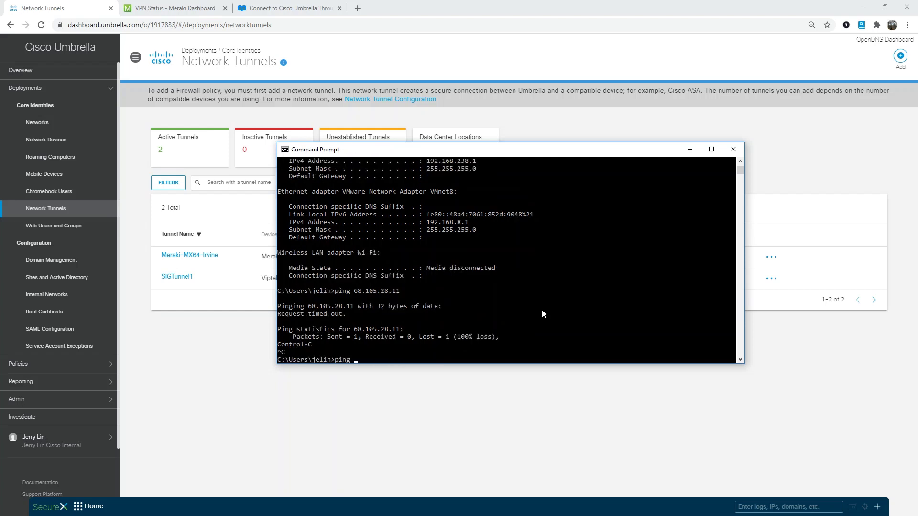
pyautogui.write('8.8.8.8')
pyautogui.press('Return')
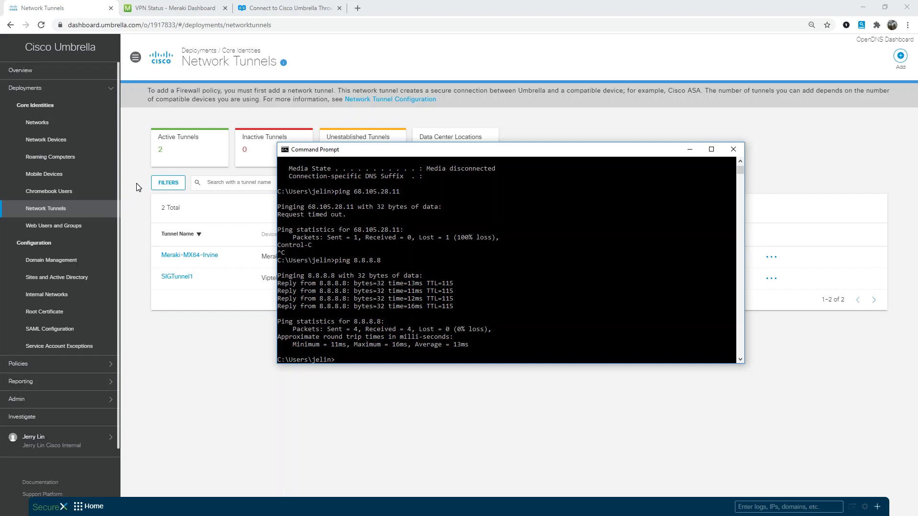
# Bring Umbrella forward and open Policies > Firewall Policy to see its three rules
pyautogui.click(137, 187)
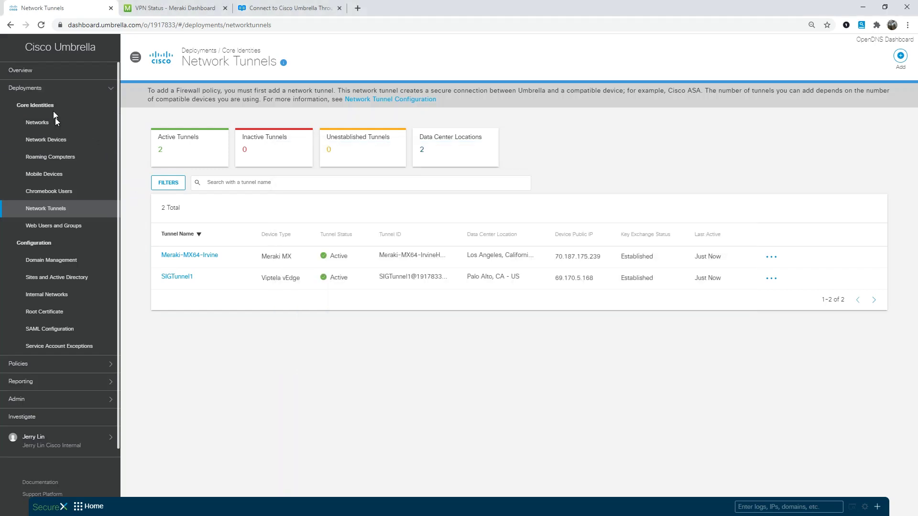
pyautogui.click(38, 365)
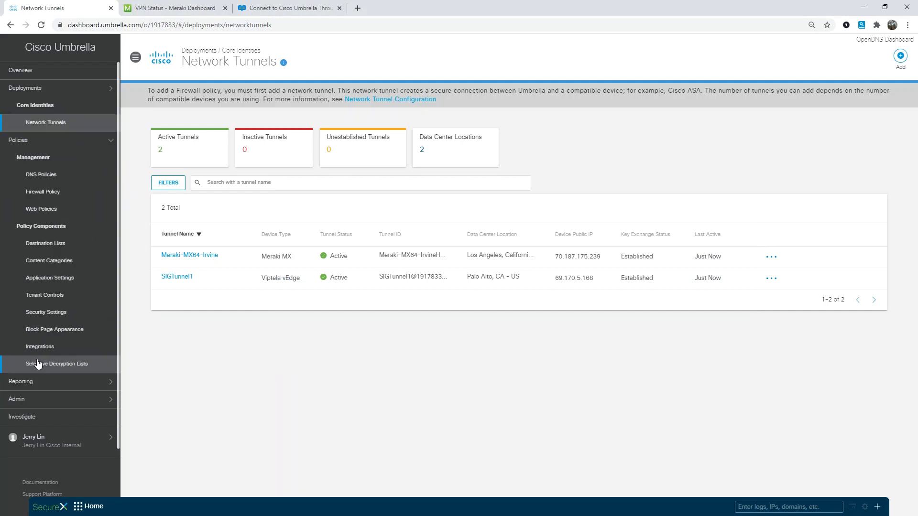
pyautogui.click(46, 193)
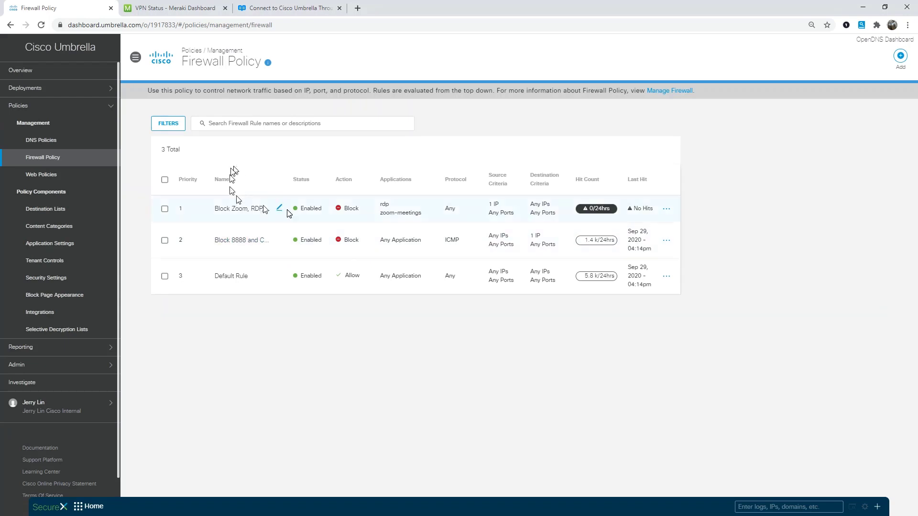
pyautogui.click(666, 240)
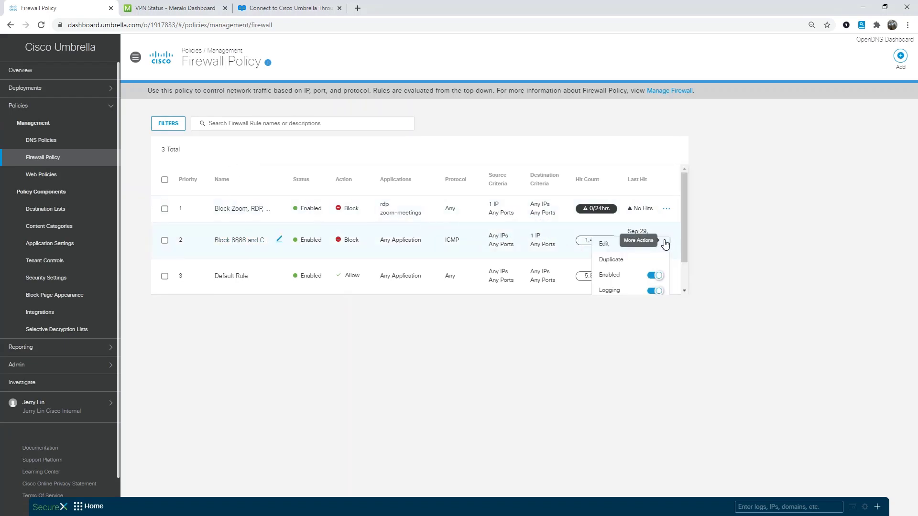
pyautogui.click(615, 245)
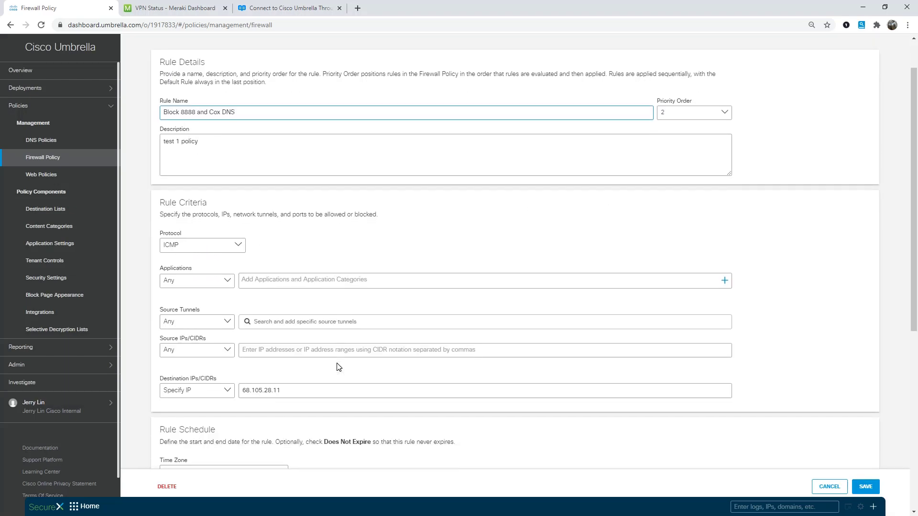
pyautogui.scroll(-1, 330, 368)
pyautogui.doubleClick(265, 391)
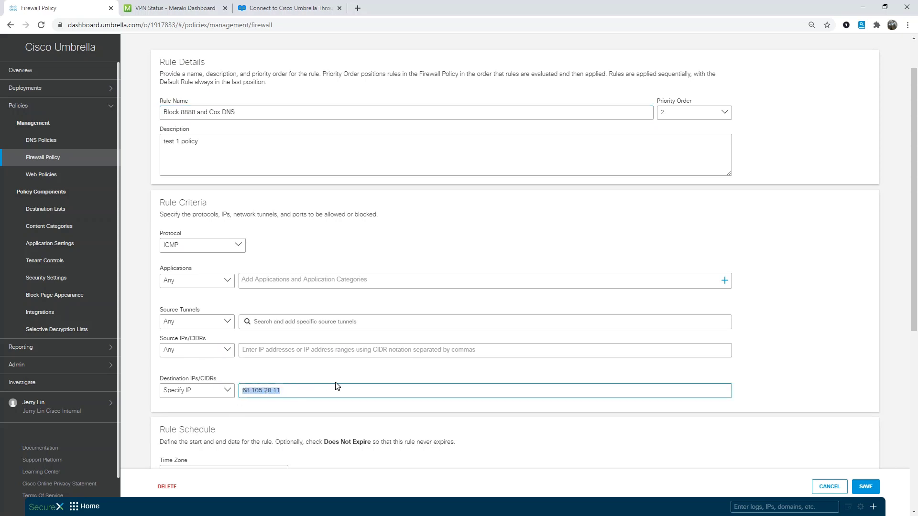
pyautogui.scroll(-2, 337, 386)
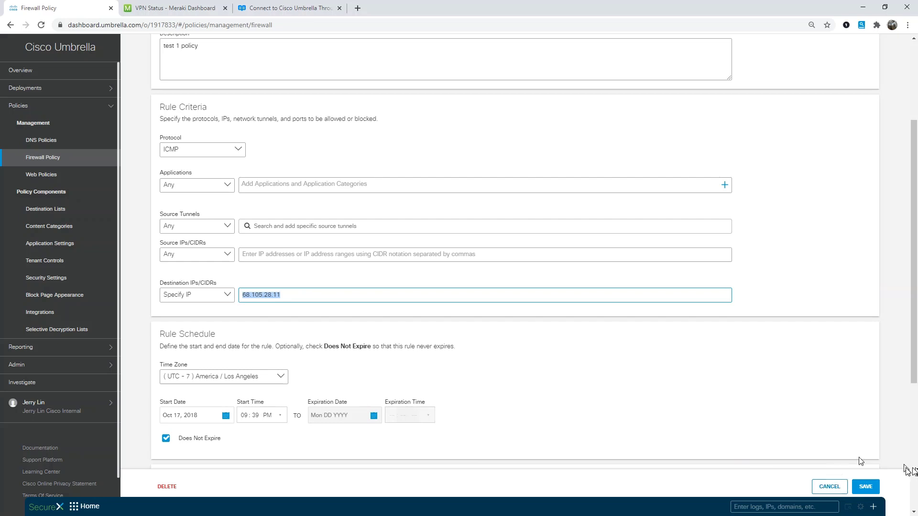
pyautogui.click(830, 487)
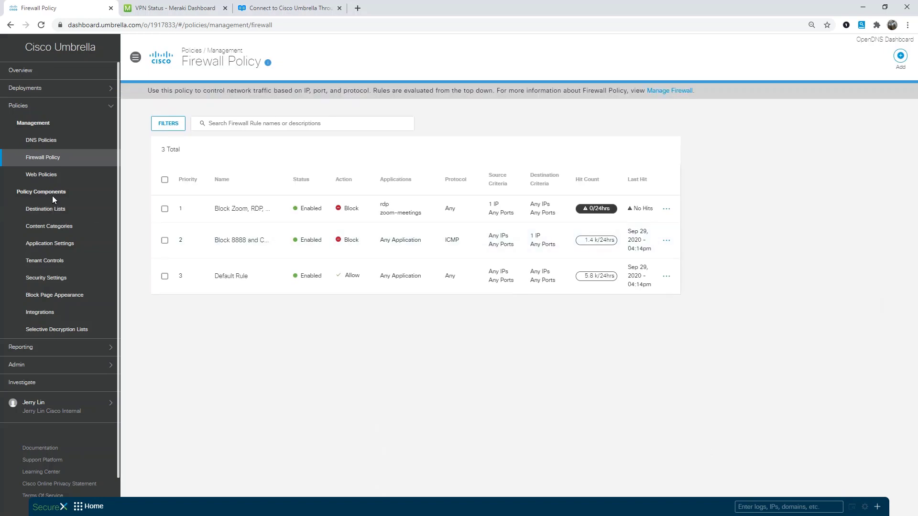
# Expand SIG-Tunnel-policy in Web Policies and review its Destination List and Custom Block Page without changes
pyautogui.click(48, 175)
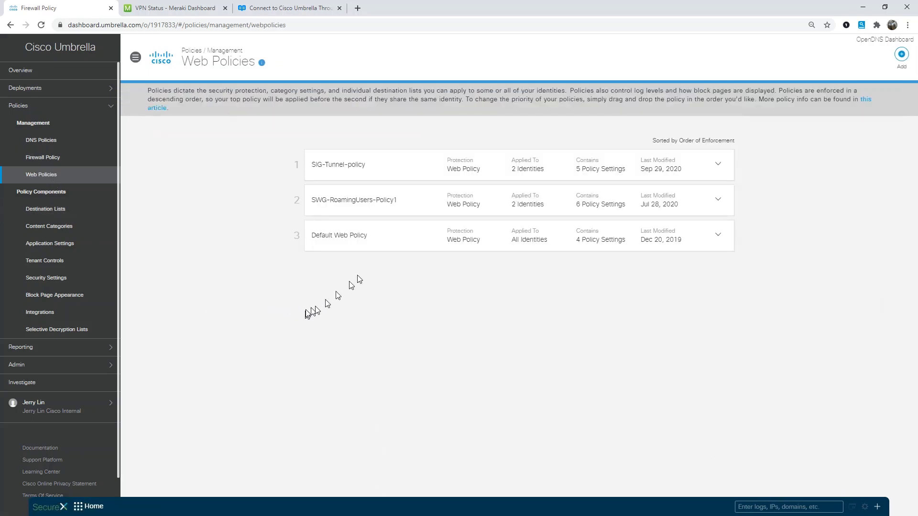
pyautogui.click(357, 169)
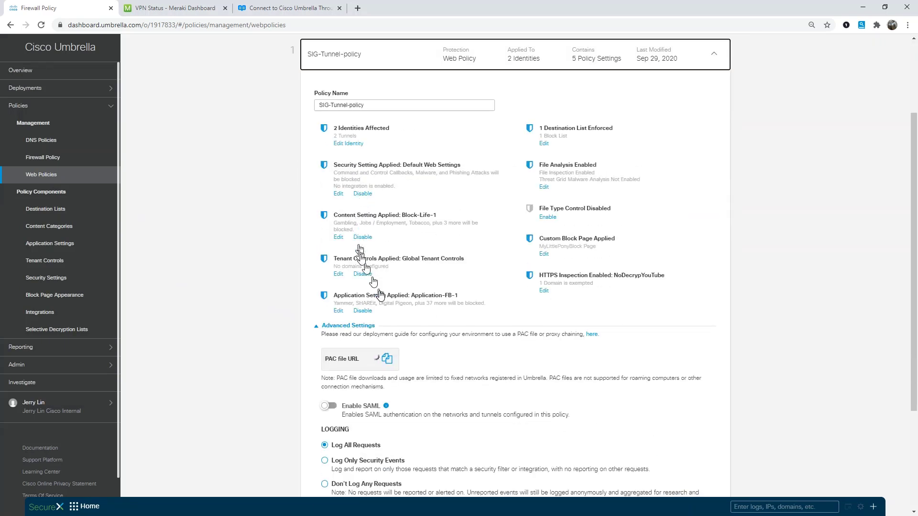
pyautogui.click(545, 144)
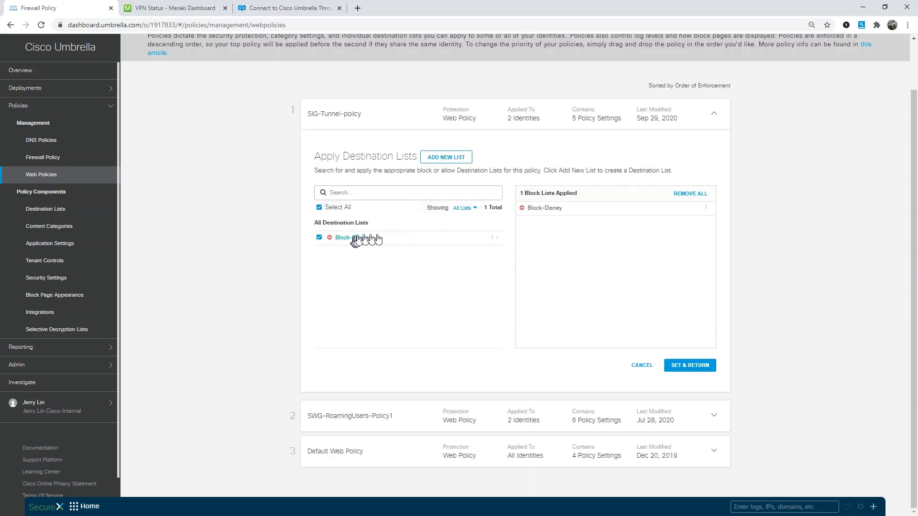
pyautogui.click(640, 365)
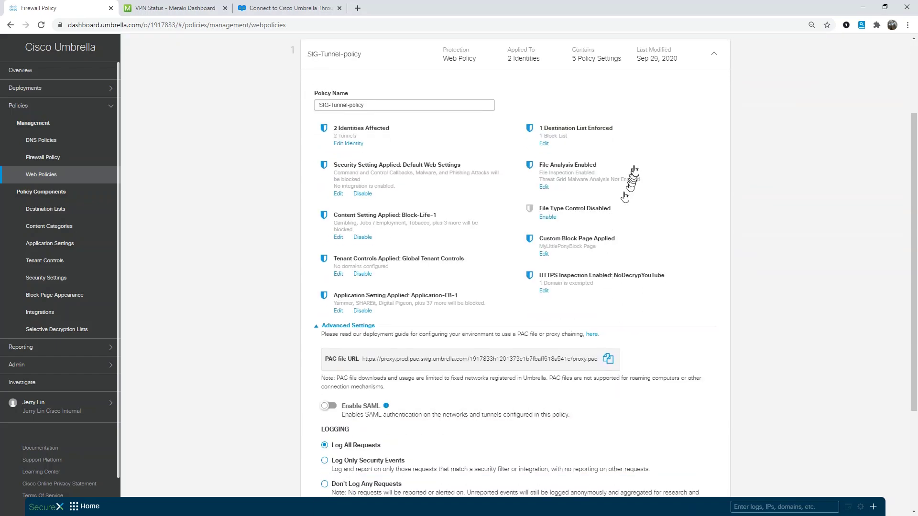
pyautogui.click(544, 254)
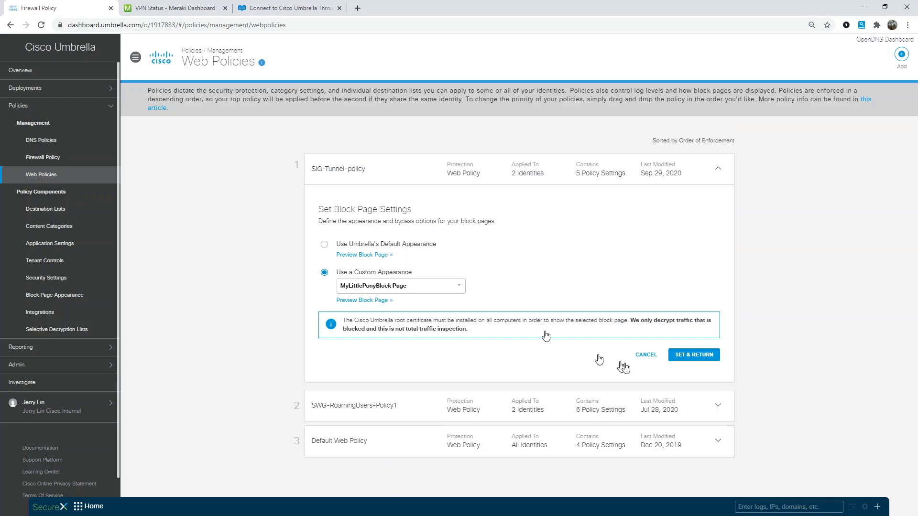
pyautogui.click(657, 356)
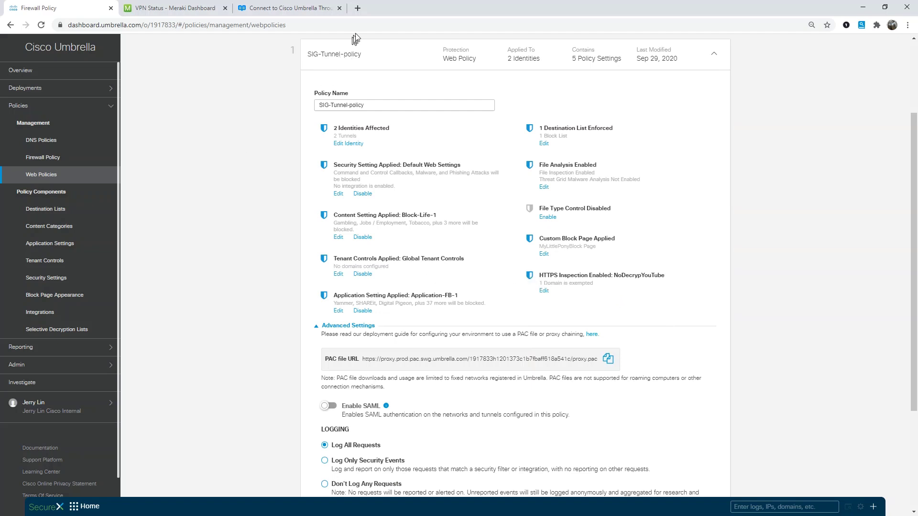
pyautogui.click(358, 8)
pyautogui.write('ww')
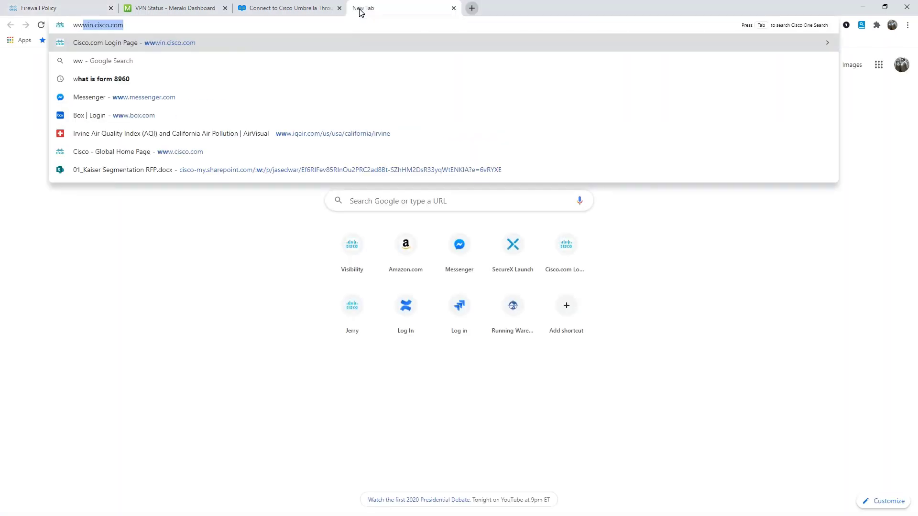
pyautogui.write('w.dis')
pyautogui.press('Return')
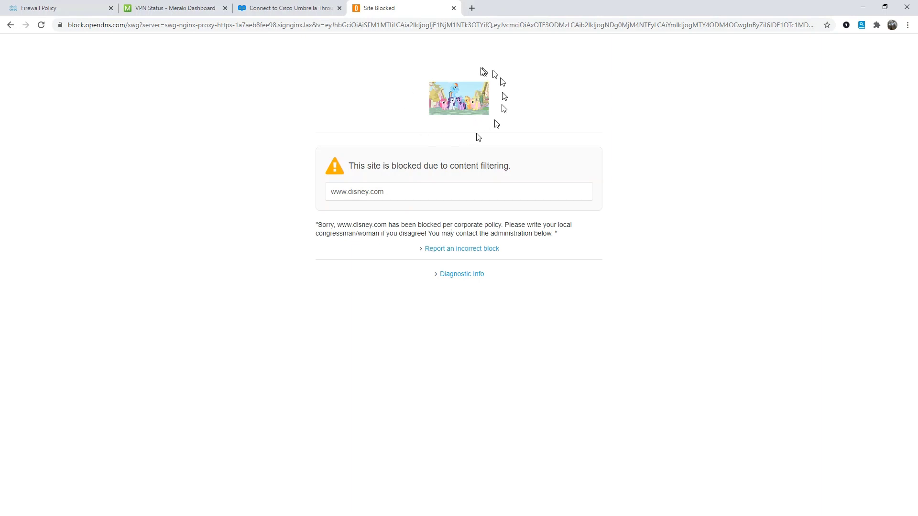
pyautogui.click(58, 8)
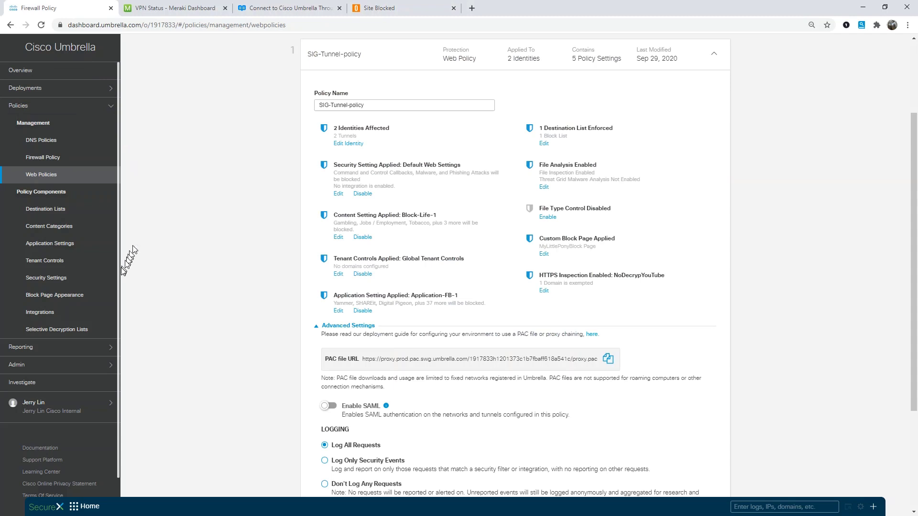
# Filter the Activity Search report to Network Tunnels identities with Blocked responses
pyautogui.click(39, 351)
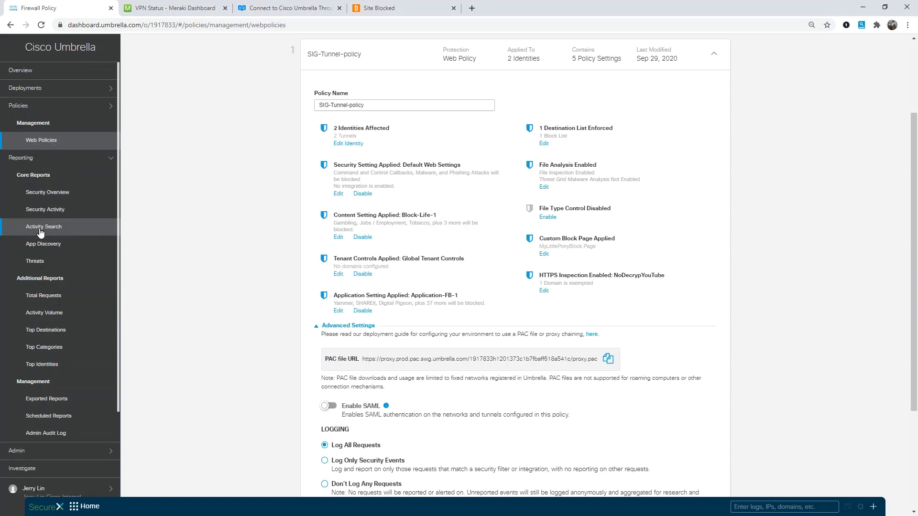
pyautogui.click(40, 228)
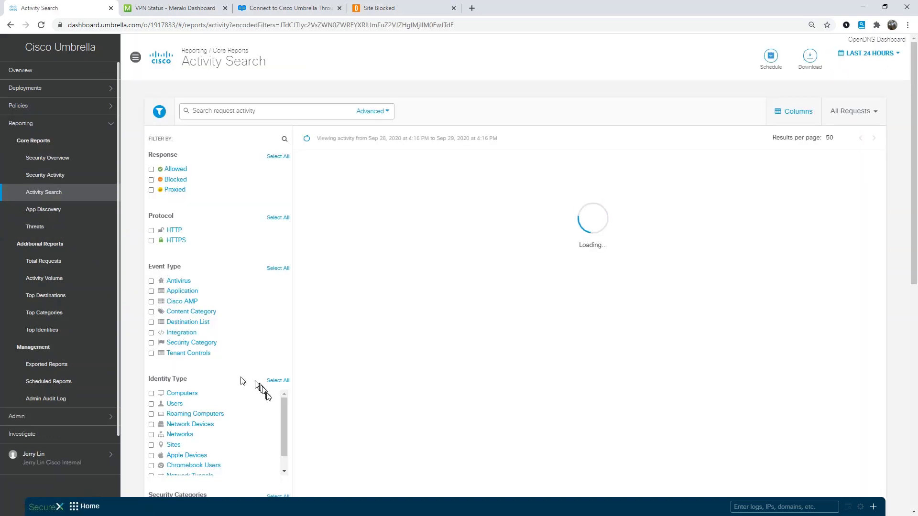
pyautogui.scroll(-1, 270, 411)
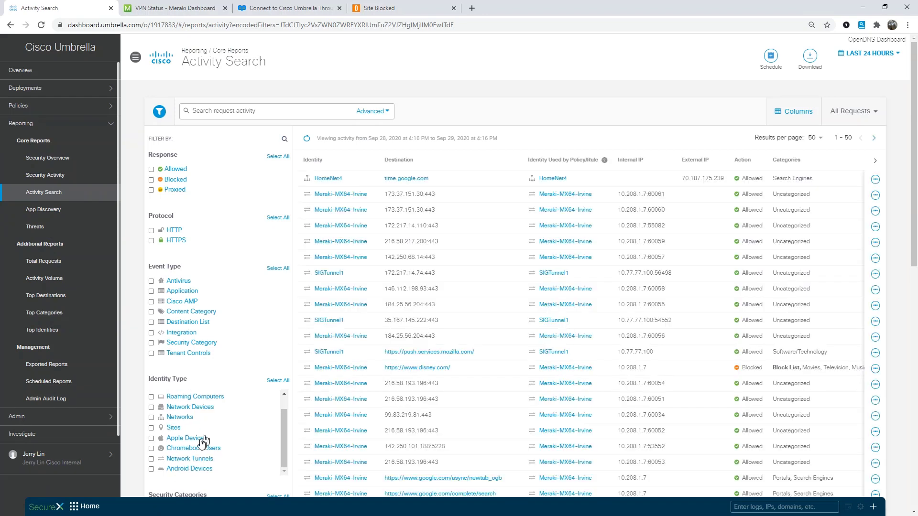
pyautogui.click(152, 460)
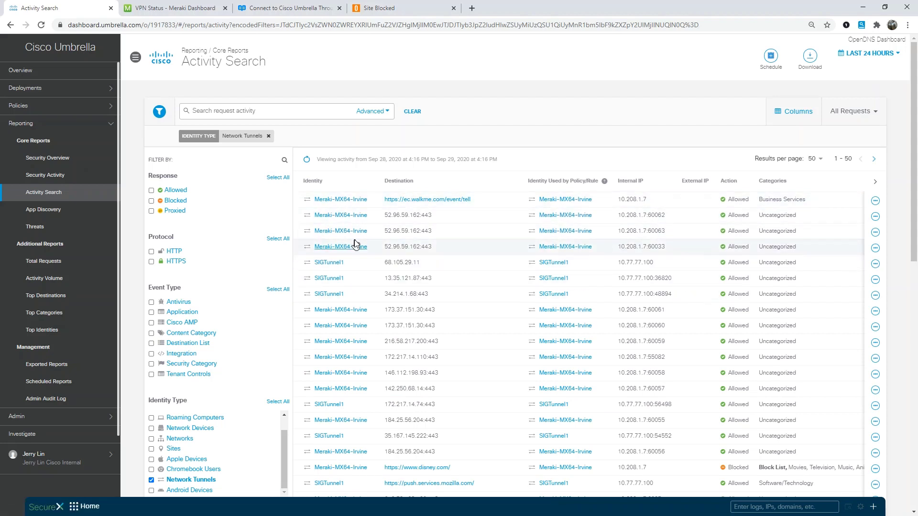
pyautogui.click(151, 201)
pyautogui.click(279, 235)
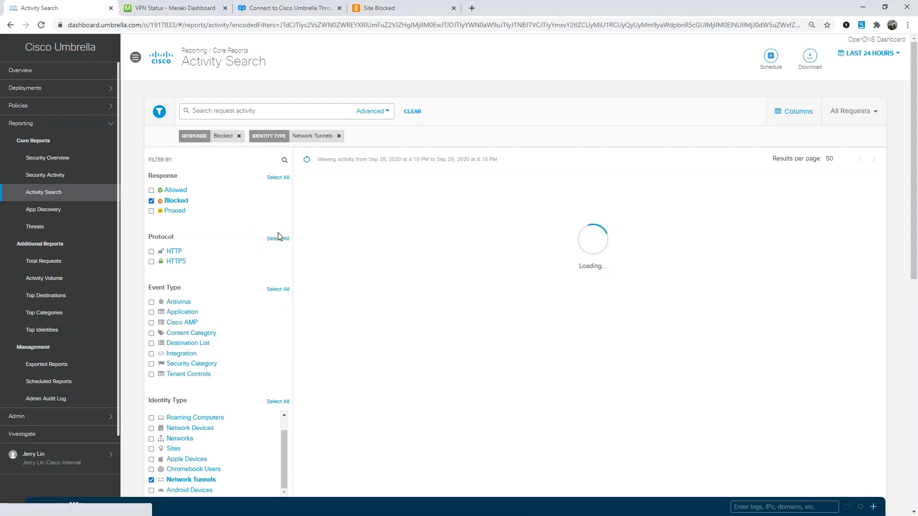